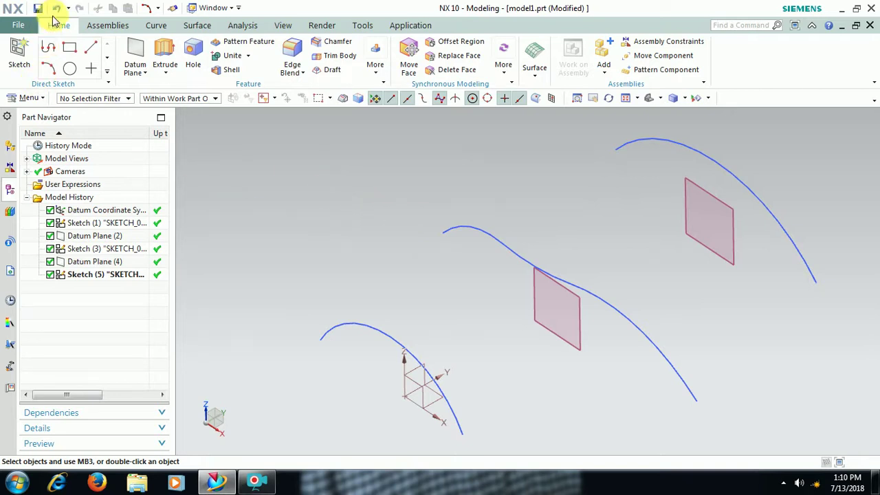
# - Show the Surface tools and preview the Through Curves dialog without creating anything
pyautogui.click(197, 25)
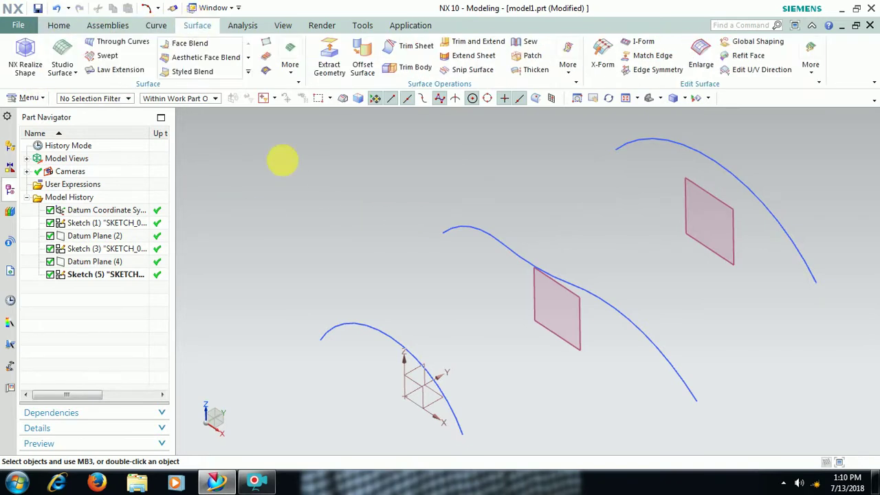
pyautogui.click(124, 43)
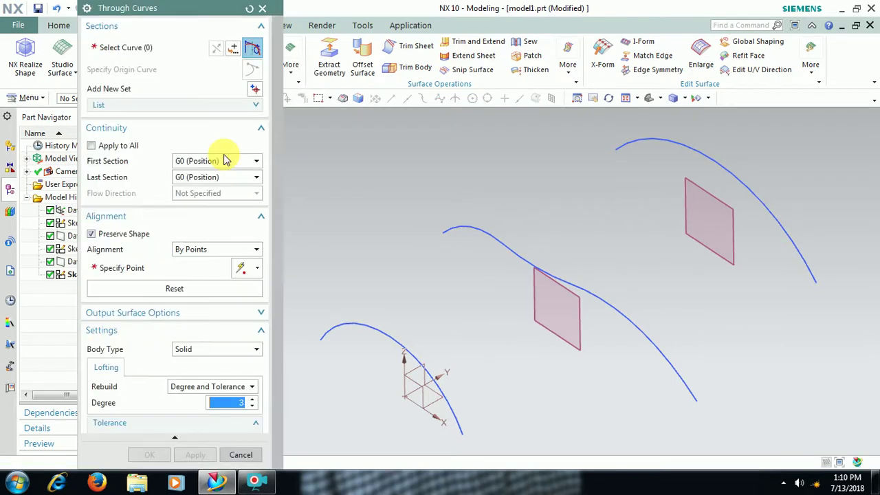
pyautogui.click(274, 10)
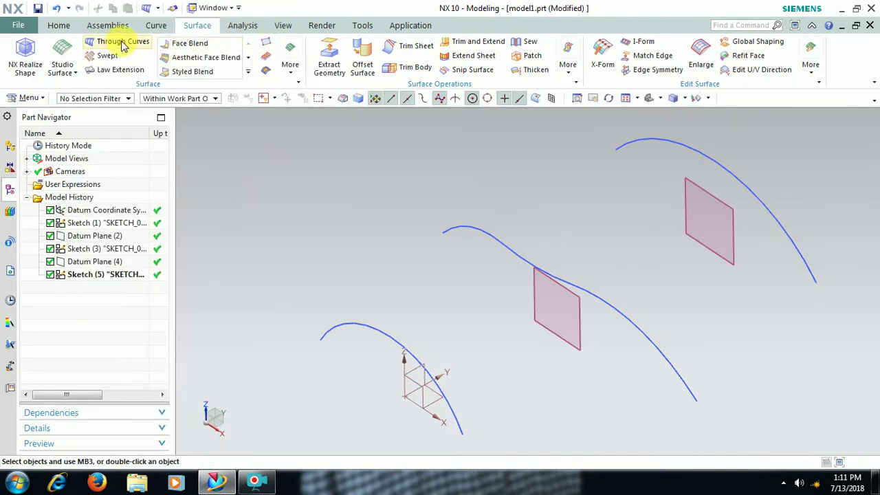
# - Preview the Ruled command from the More surface gallery, then open the main Menu
pyautogui.click(299, 84)
pyautogui.click(291, 64)
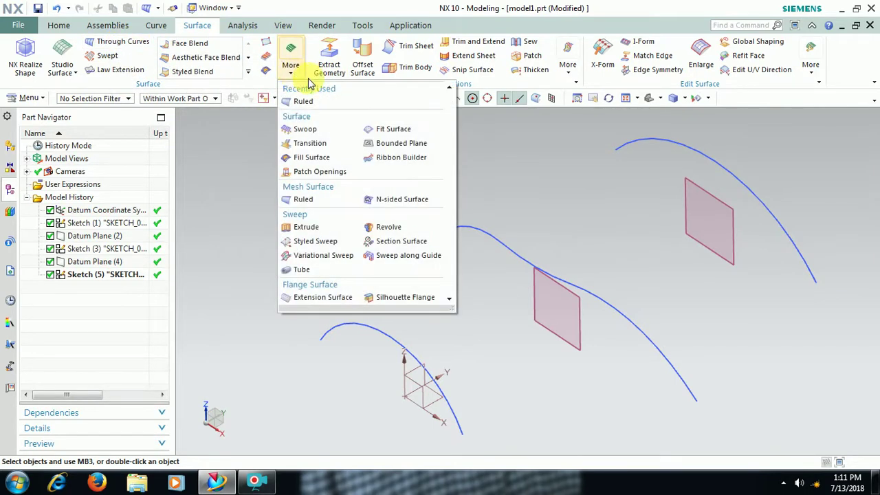
pyautogui.click(303, 199)
pyautogui.click(262, 9)
pyautogui.click(28, 99)
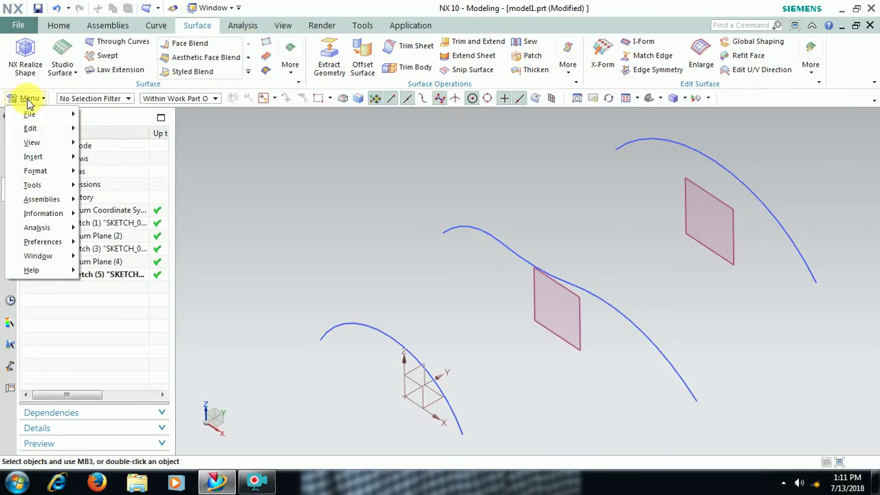
# - Browse Insert > Mesh Surface, dismiss the menus, and orbit the view around the three arcs
pyautogui.moveTo(54, 156)
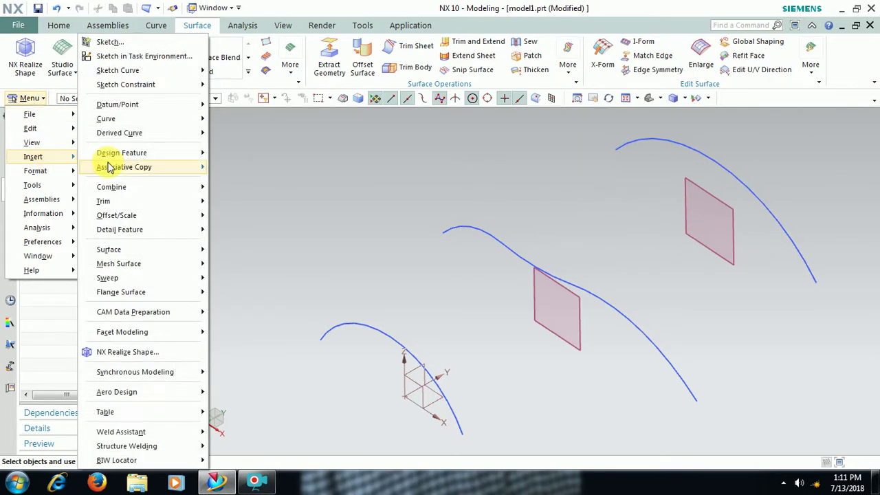
pyautogui.moveTo(138, 268)
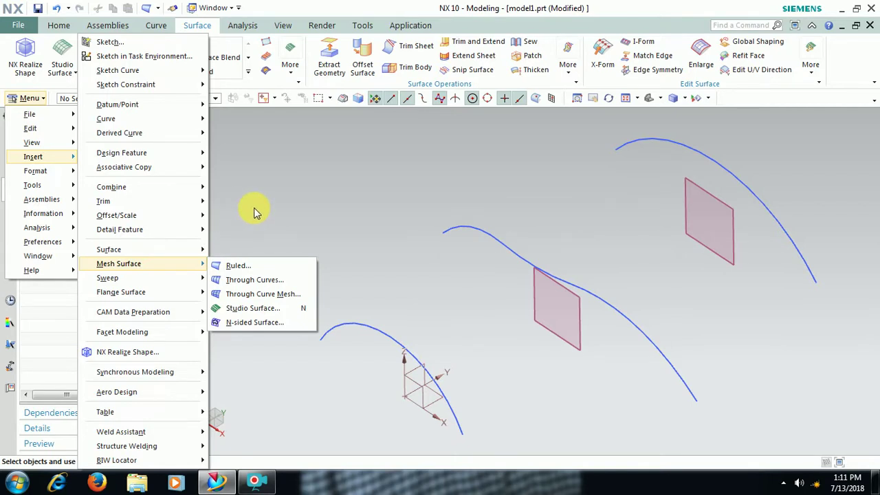
pyautogui.click(344, 218)
pyautogui.moveTo(516, 304); pyautogui.dragTo(406, 300, button='middle')
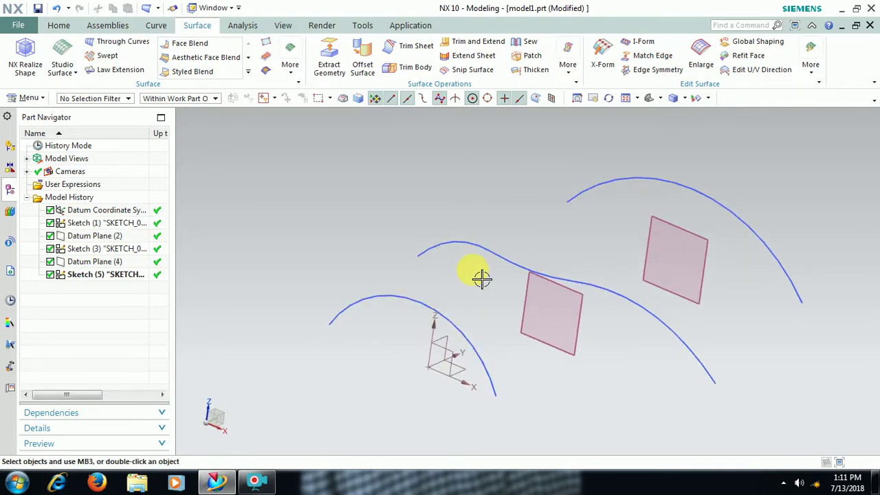
pyautogui.moveTo(478, 294)
pyautogui.mouseDown(button='middle')
pyautogui.moveTo(467, 356)
pyautogui.moveTo(477, 305)
pyautogui.mouseUp(button='middle')
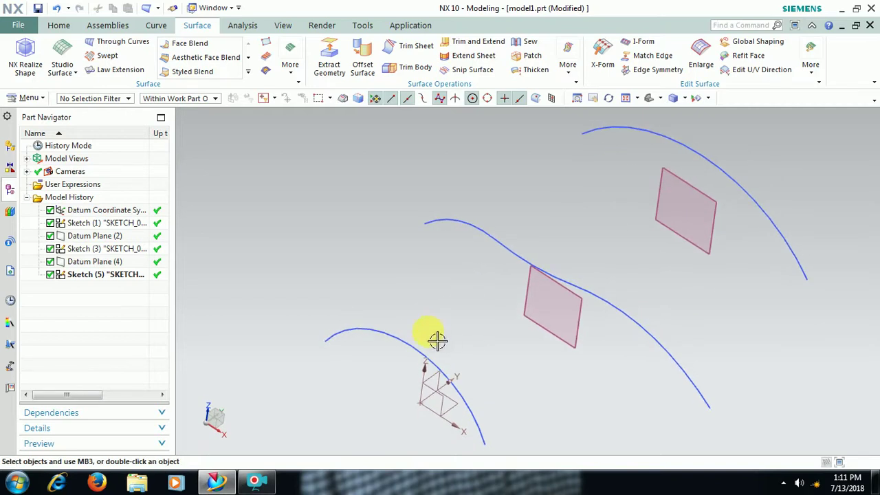
pyautogui.moveTo(529, 309); pyautogui.dragTo(564, 345, button='middle')
pyautogui.doubleClick(563, 345)
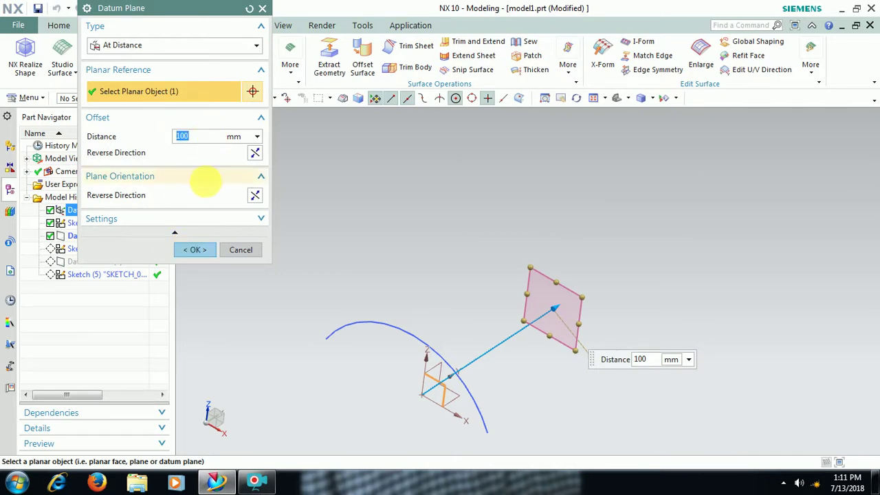
pyautogui.click(194, 250)
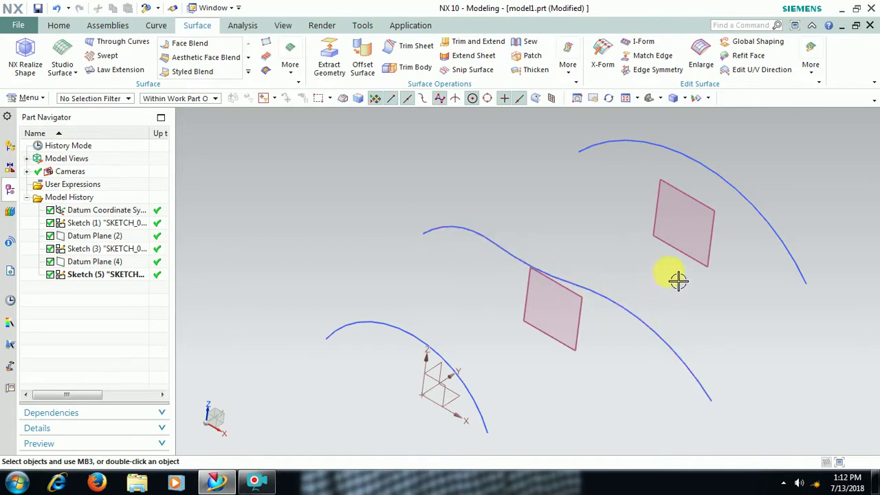
pyautogui.doubleClick(697, 268)
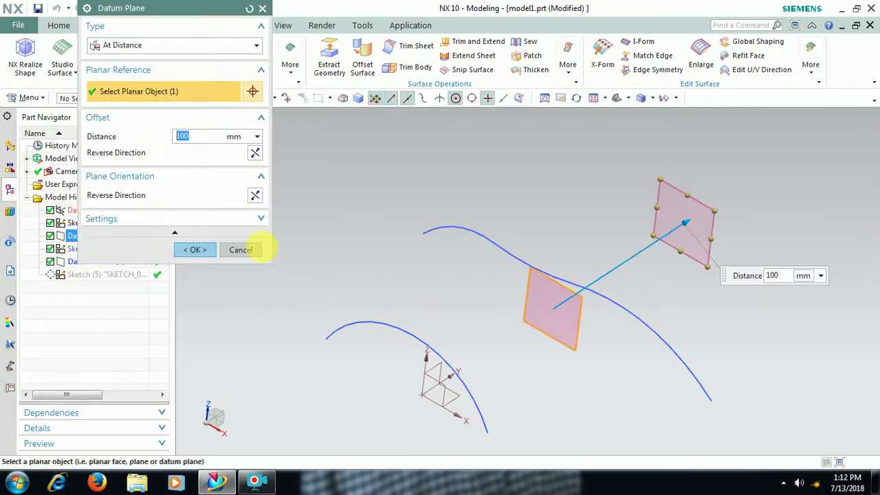
pyautogui.click(208, 248)
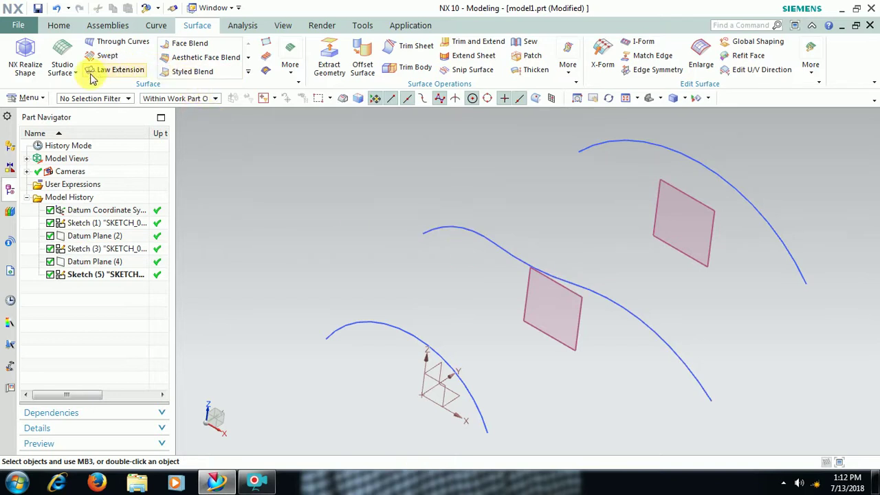
pyautogui.click(32, 100)
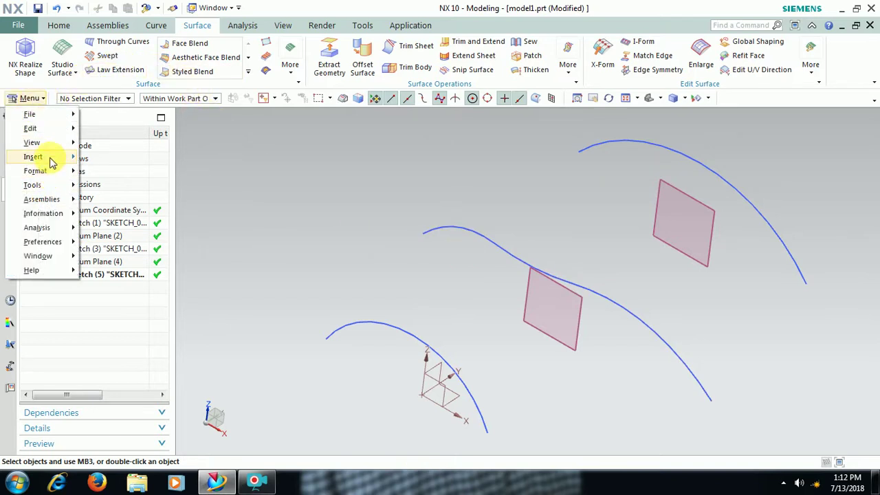
pyautogui.moveTo(177, 270)
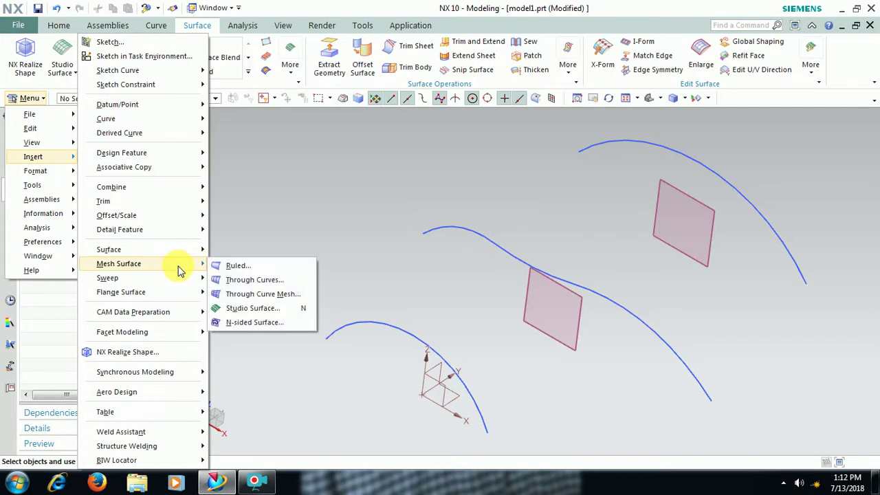
pyautogui.click(237, 266)
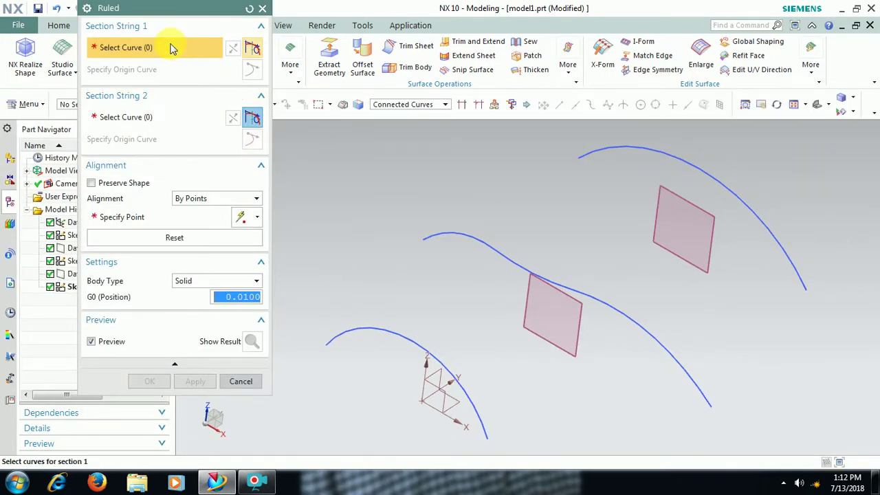
pyautogui.click(163, 118)
pyautogui.click(158, 53)
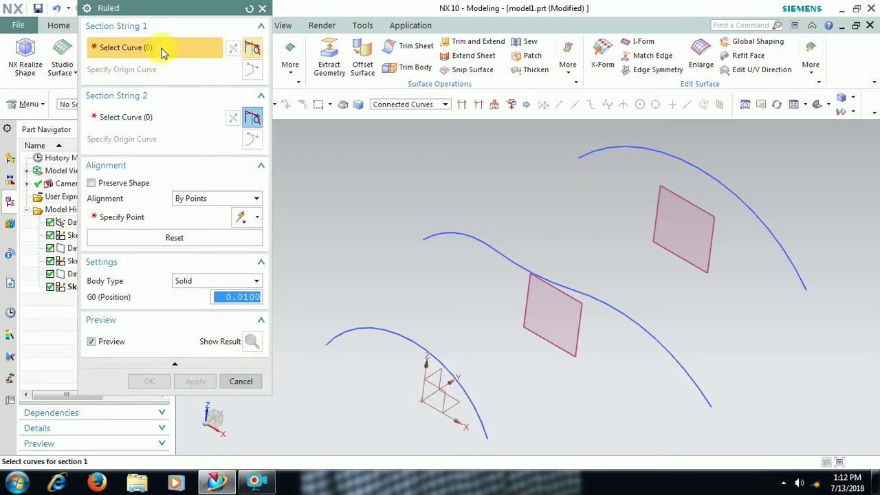
pyautogui.click(485, 420)
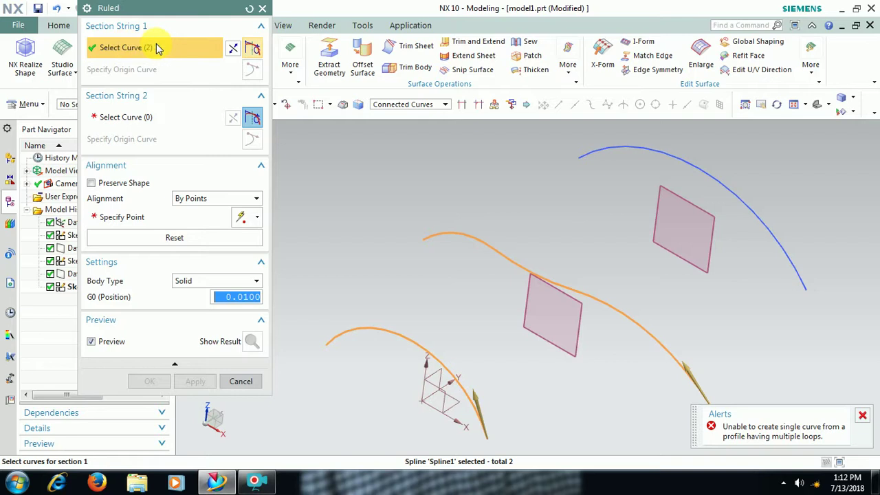
pyautogui.click(262, 8)
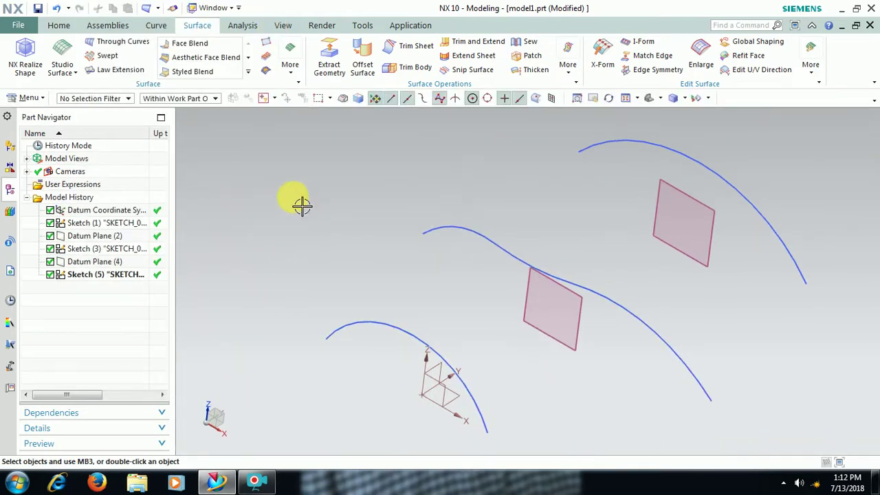
# - Reopen Ruled and pick the lower arc and the wavy middle curve as its two sections
pyautogui.click(146, 8)
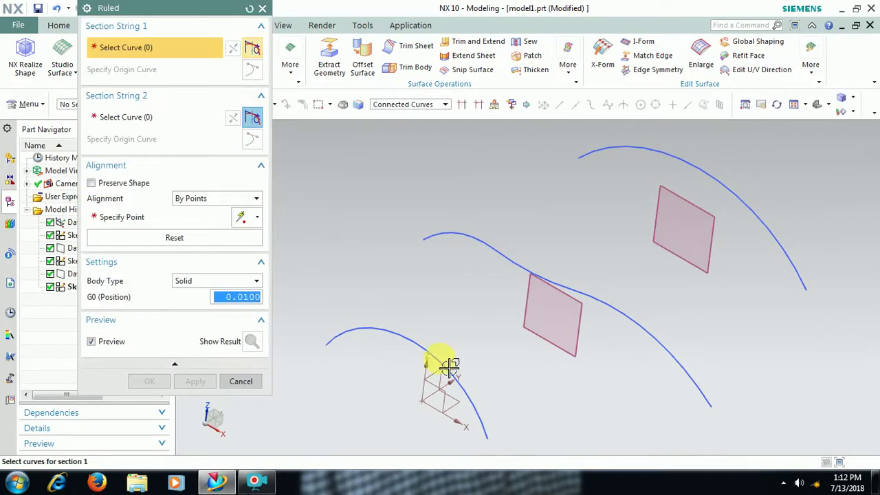
pyautogui.click(484, 428)
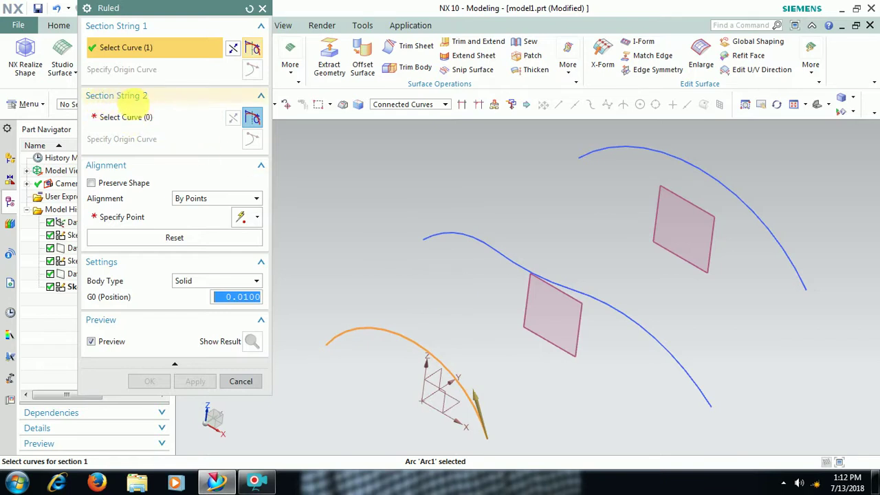
pyautogui.click(124, 118)
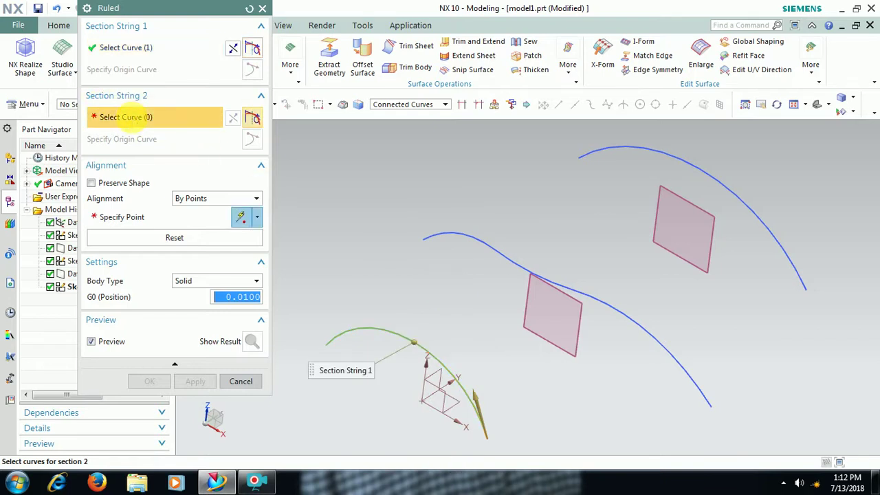
pyautogui.click(712, 397)
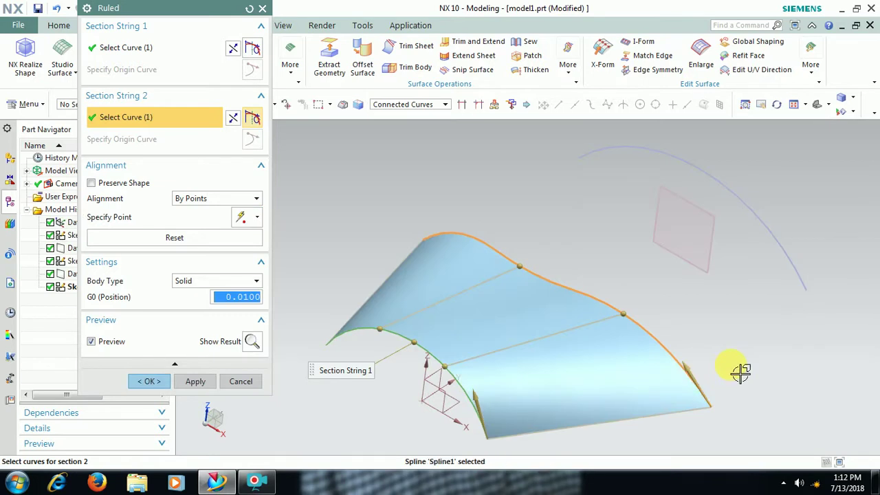
pyautogui.moveTo(523, 348)
pyautogui.mouseDown(button='middle')
pyautogui.moveTo(543, 340)
pyautogui.moveTo(534, 326)
pyautogui.moveTo(554, 330)
pyautogui.moveTo(550, 338)
pyautogui.moveTo(555, 324)
pyautogui.moveTo(526, 348)
pyautogui.moveTo(511, 338)
pyautogui.mouseUp(button='middle')
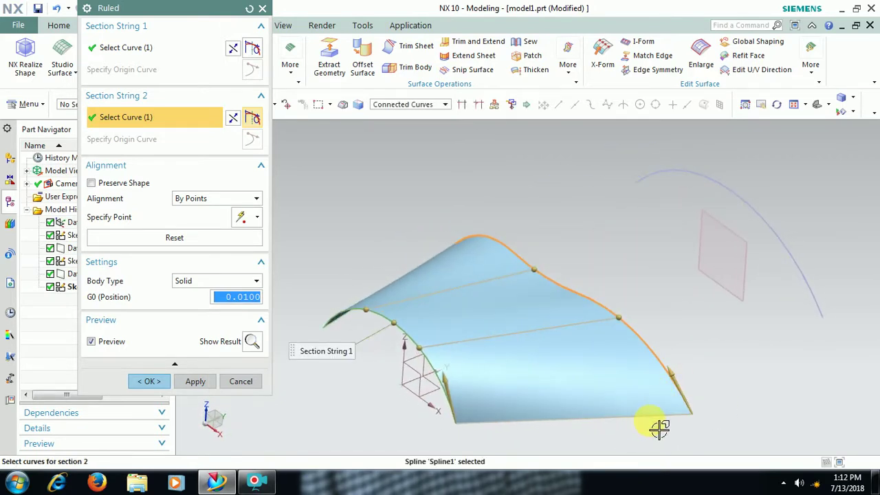
pyautogui.moveTo(659, 427)
pyautogui.mouseDown(button='middle')
pyautogui.moveTo(650, 412)
pyautogui.moveTo(672, 418)
pyautogui.moveTo(667, 432)
pyautogui.mouseUp(button='middle')
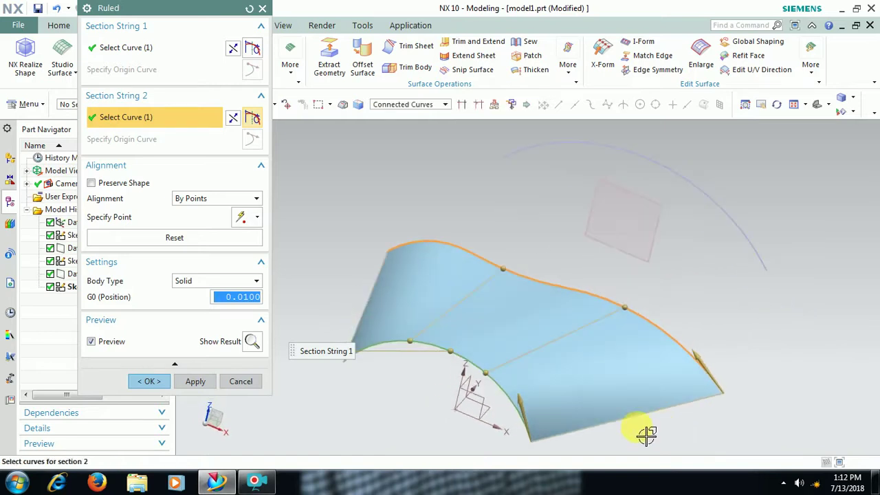
# - Reverse the second section's direction so the ruled surface is no longer twisted
pyautogui.click(528, 411)
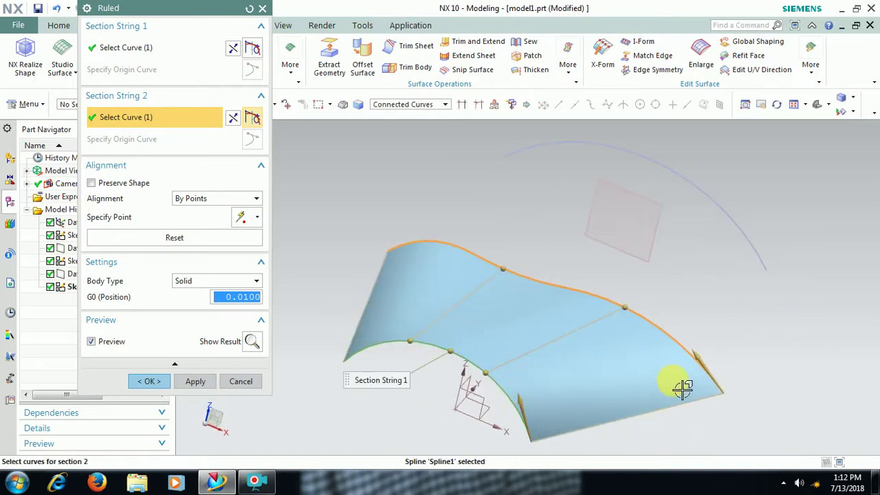
pyautogui.doubleClick(708, 358)
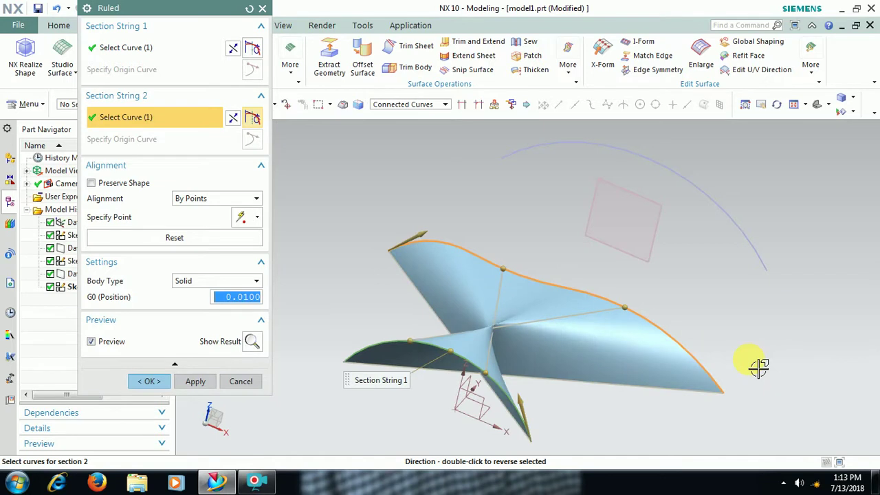
pyautogui.moveTo(686, 346); pyautogui.dragTo(558, 326, button='middle')
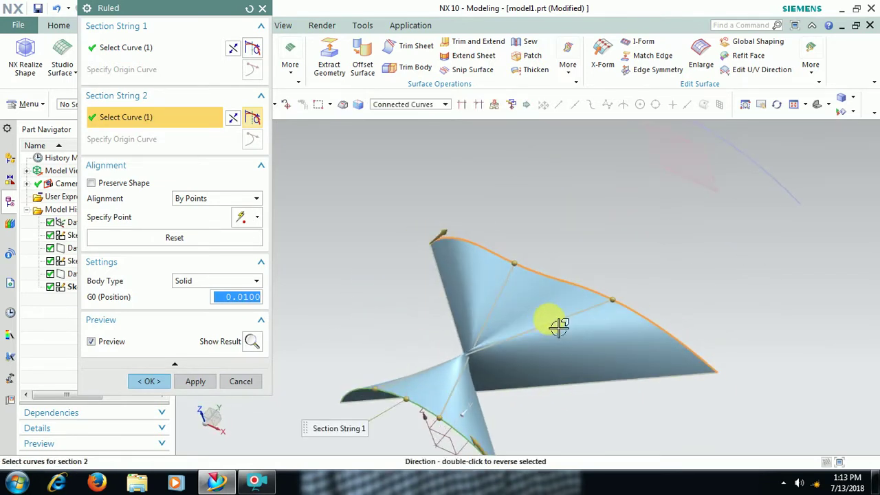
pyautogui.doubleClick(453, 235)
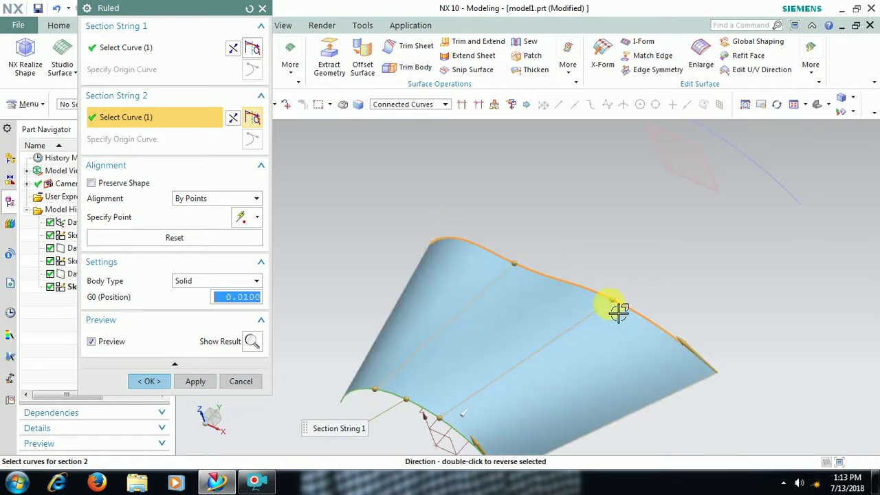
pyautogui.moveTo(648, 320); pyautogui.dragTo(575, 374, button='middle')
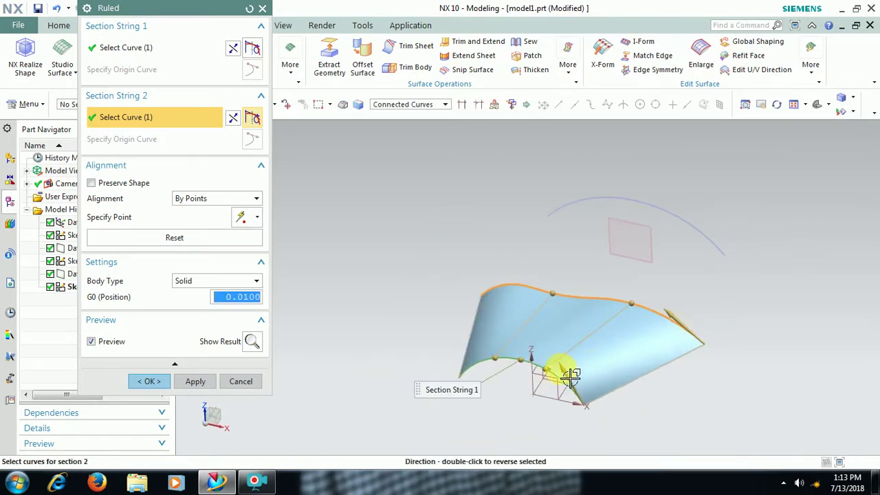
# - Place alignment points on both curves and create the Ruled (7) surface
pyautogui.middleClick(560, 373)
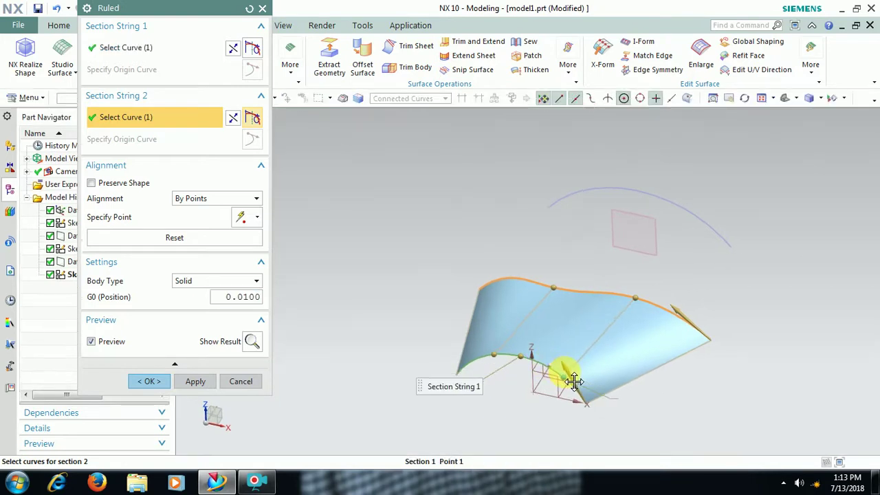
pyautogui.click(651, 304)
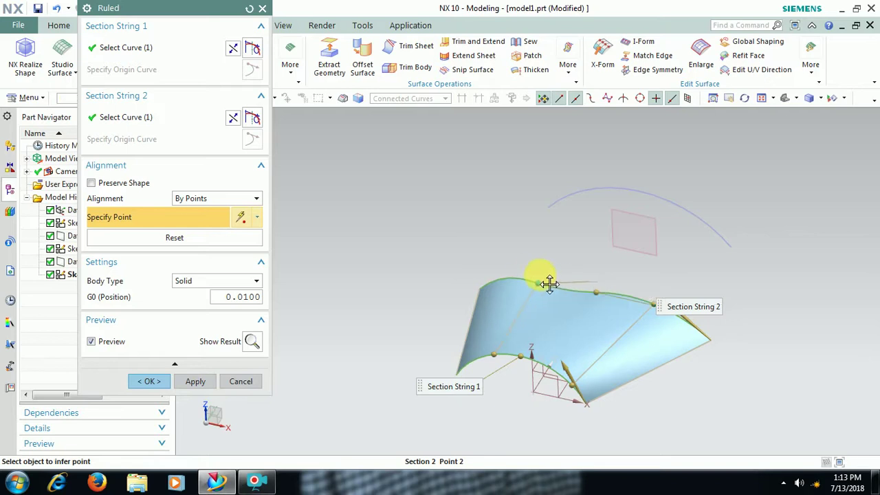
pyautogui.click(526, 280)
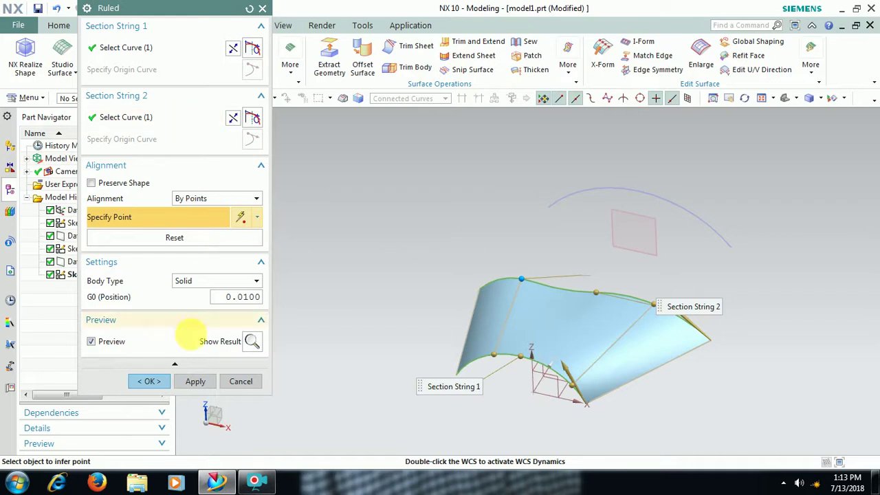
pyautogui.click(151, 382)
pyautogui.moveTo(691, 346); pyautogui.dragTo(737, 373, button='middle')
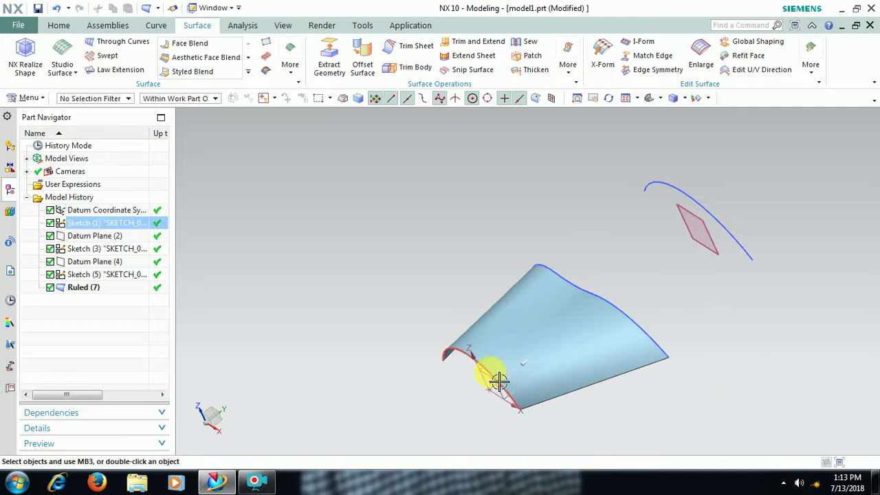
# - Delete the Ruled (7) surface through its right-click context menu
pyautogui.click(567, 321)
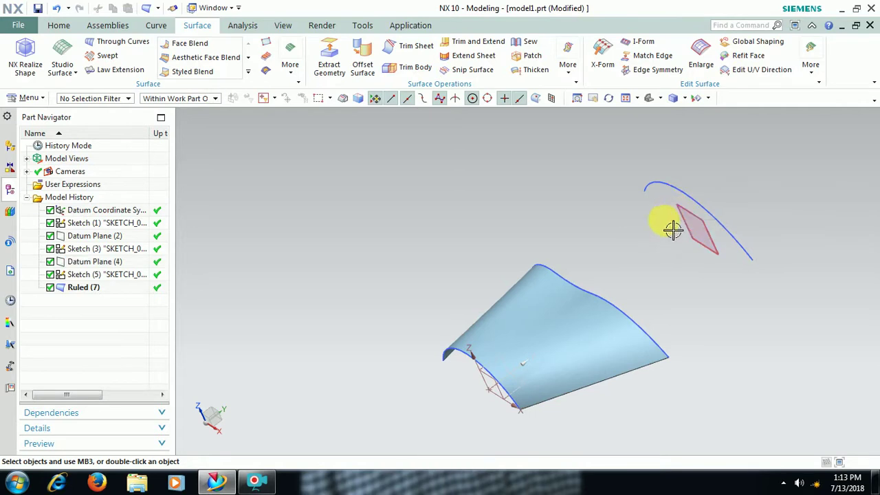
pyautogui.click(517, 341)
pyautogui.rightClick(517, 340)
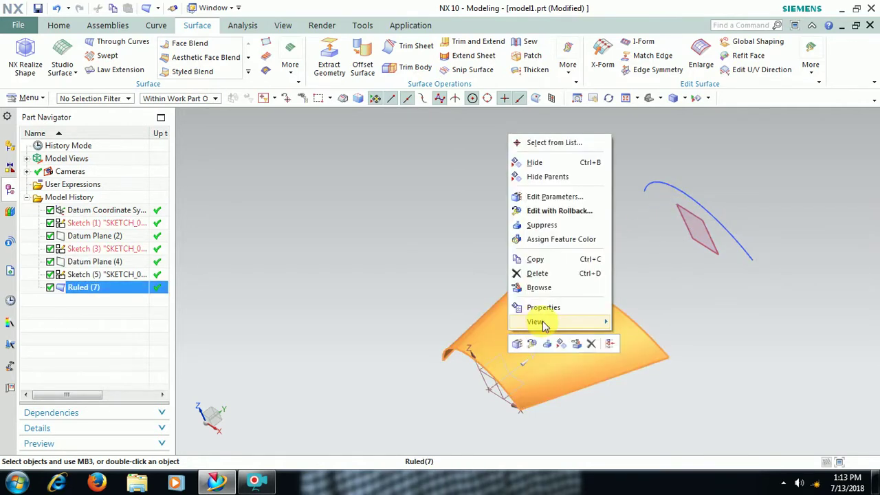
pyautogui.click(563, 272)
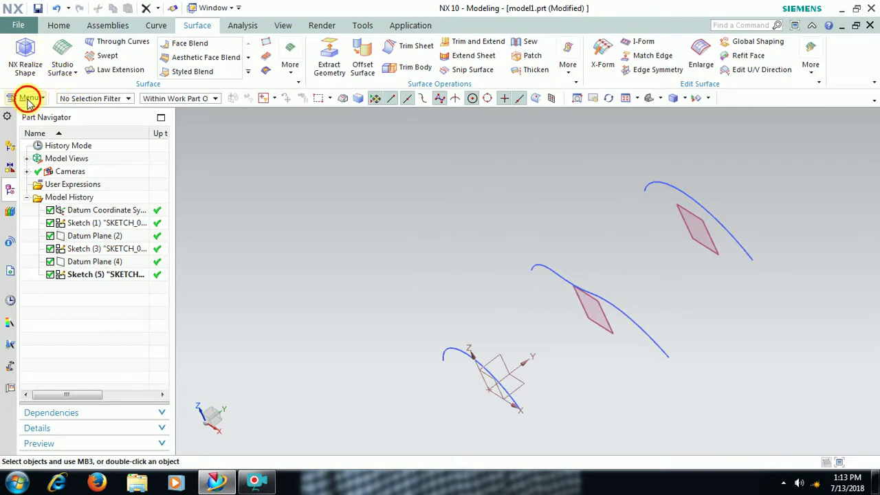
pyautogui.click(27, 98)
pyautogui.moveTo(43, 158)
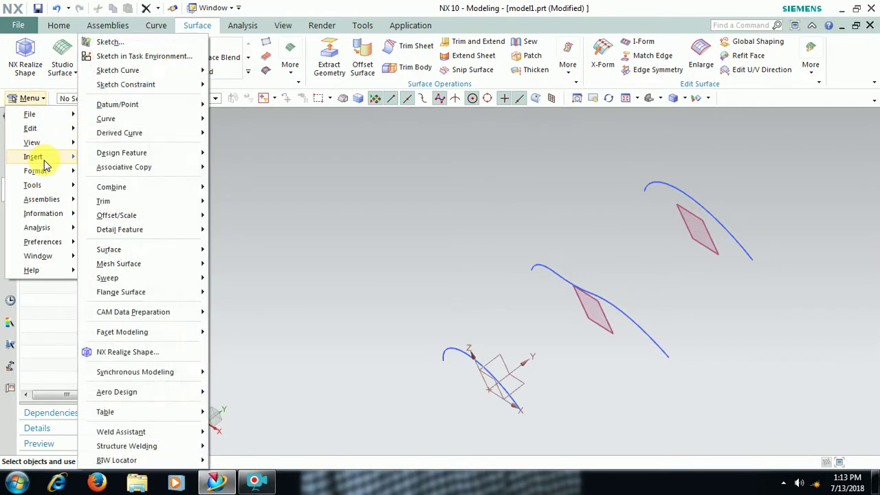
pyautogui.moveTo(114, 266)
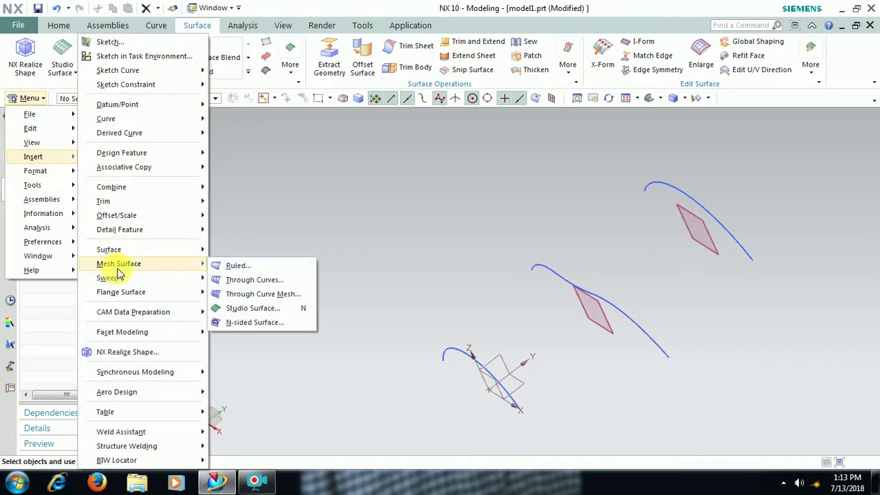
pyautogui.click(280, 280)
pyautogui.moveTo(499, 297); pyautogui.dragTo(582, 275, button='middle')
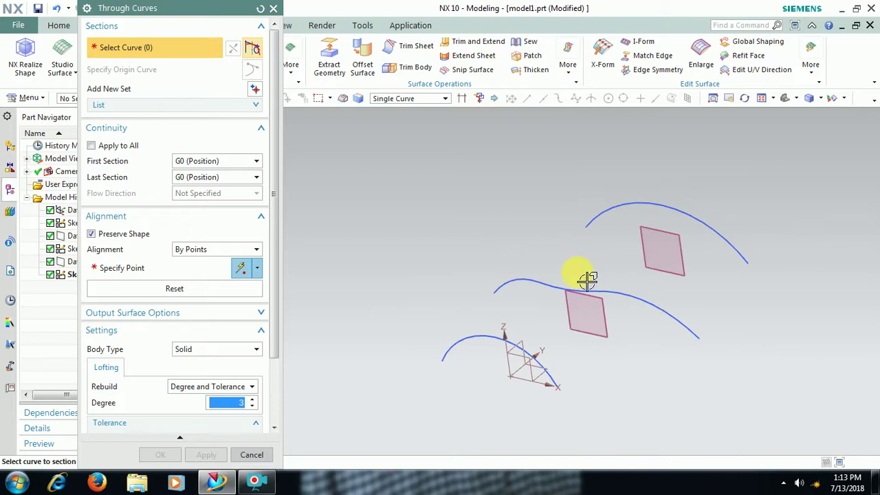
pyautogui.click(563, 384)
pyautogui.click(688, 336)
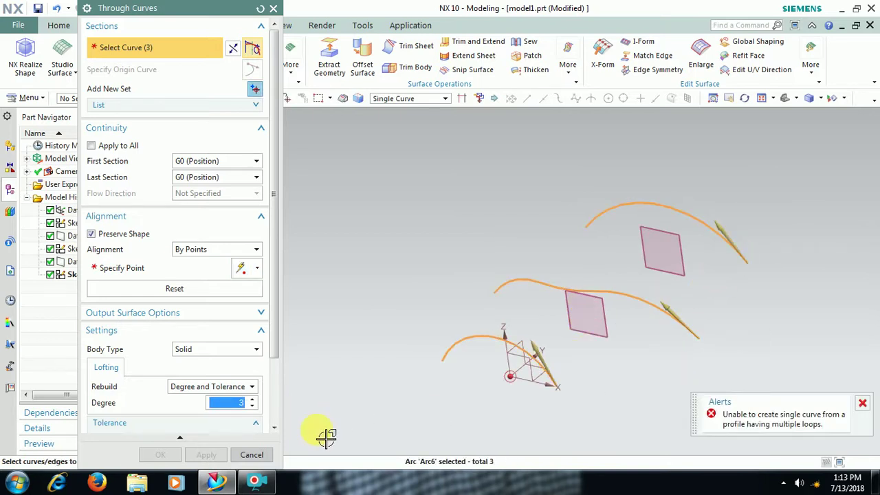
pyautogui.click(253, 457)
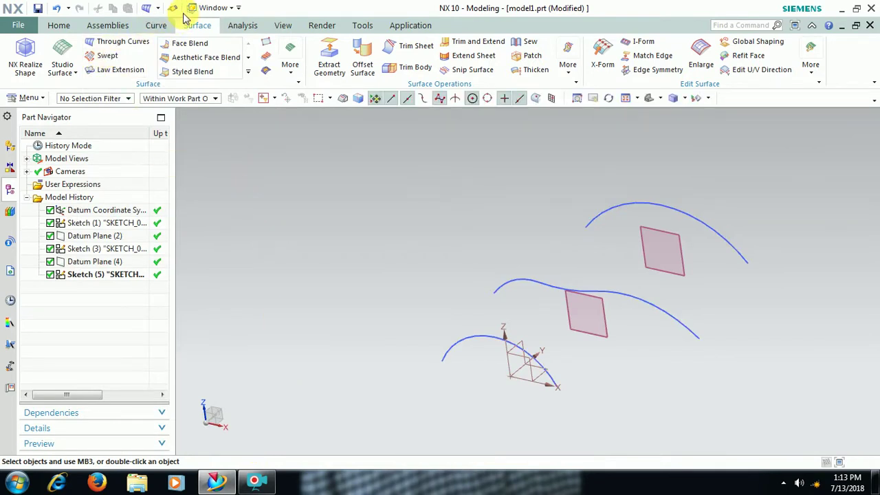
# - Create Through Curves (8) from three section sets: first arc, wavy spline and far arc
pyautogui.click(147, 10)
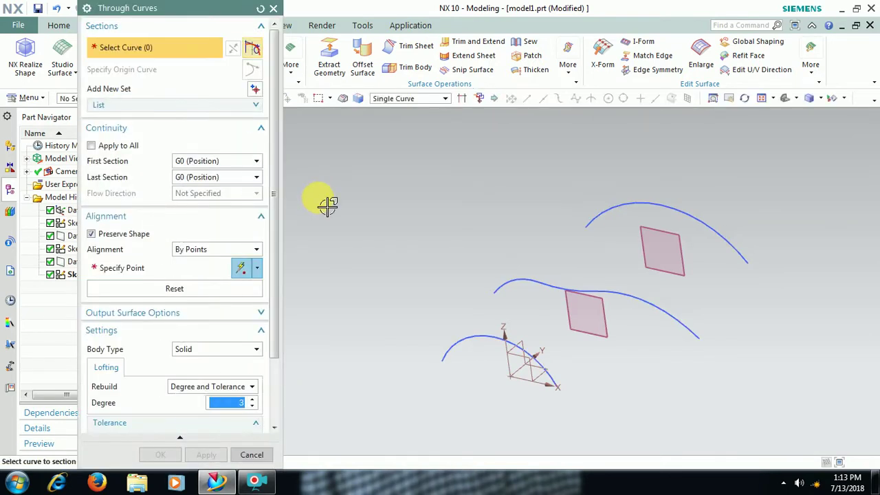
pyautogui.click(203, 54)
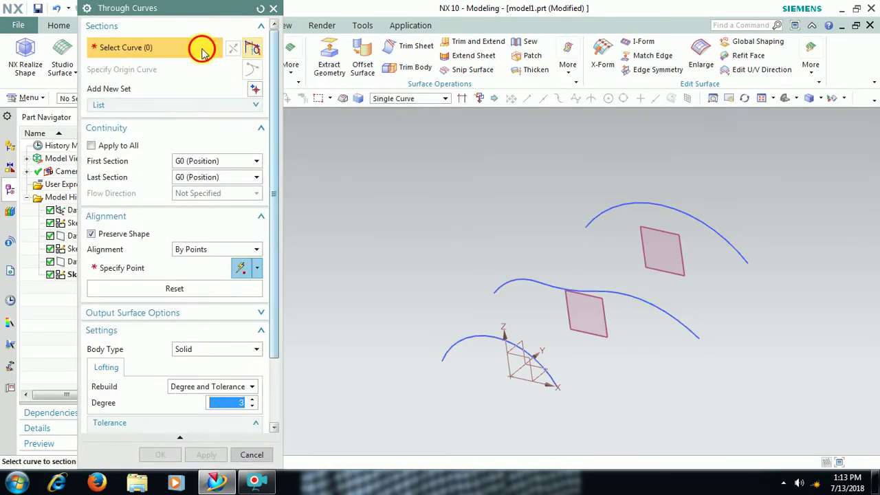
pyautogui.click(563, 388)
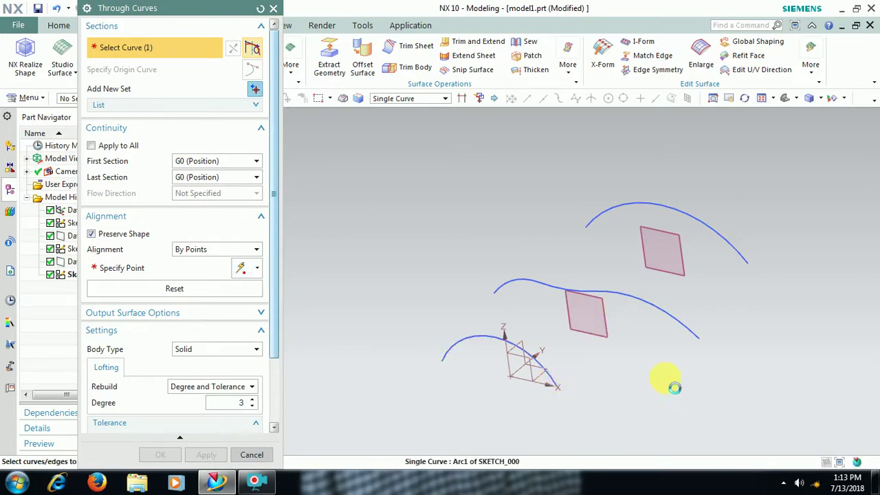
pyautogui.click(253, 88)
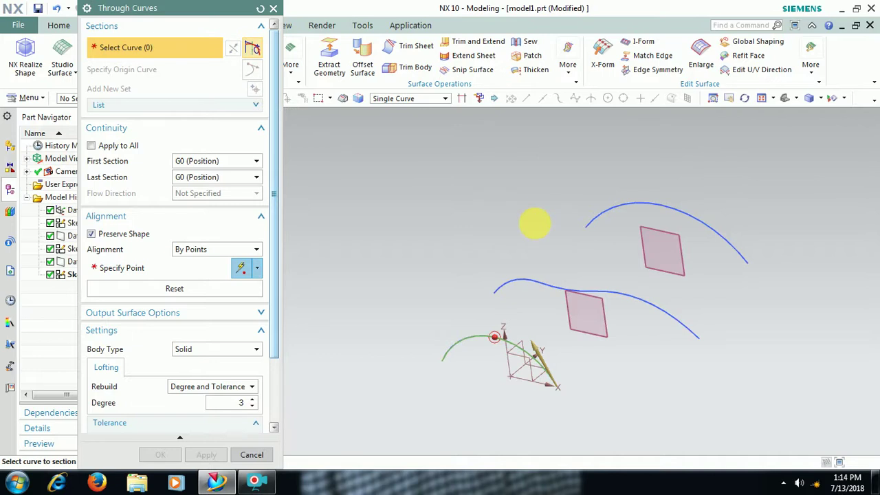
pyautogui.click(703, 339)
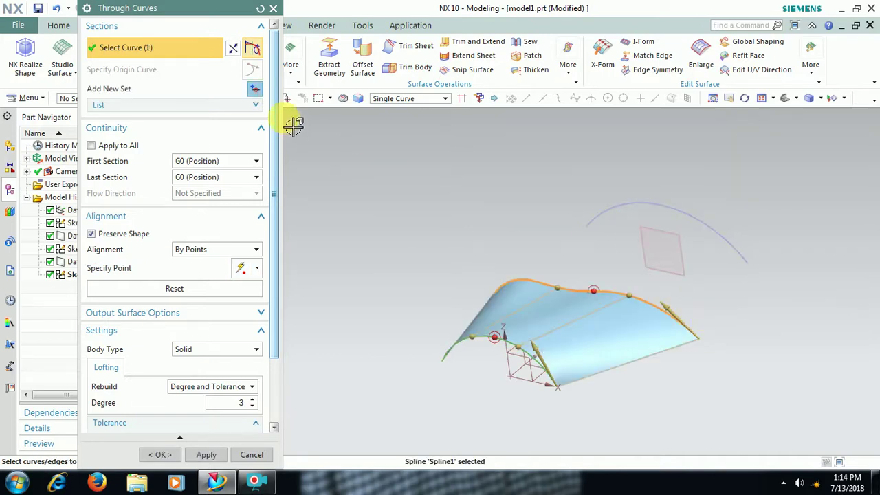
pyautogui.click(253, 90)
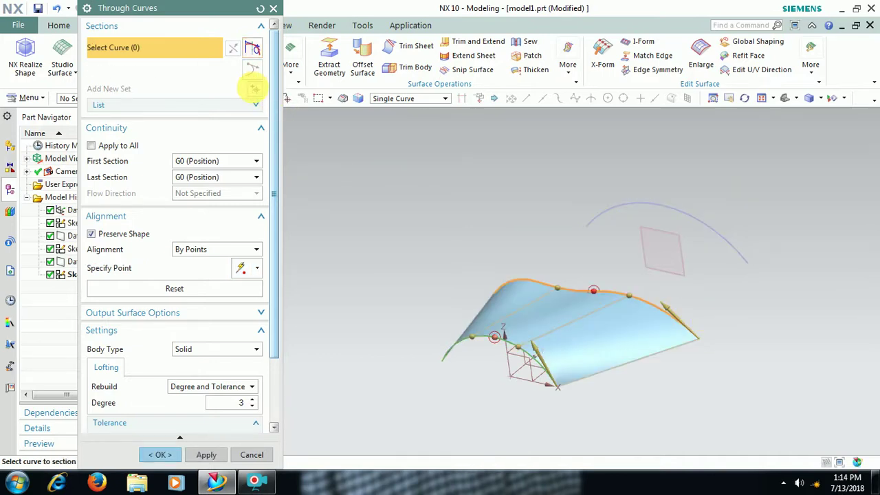
pyautogui.click(761, 261)
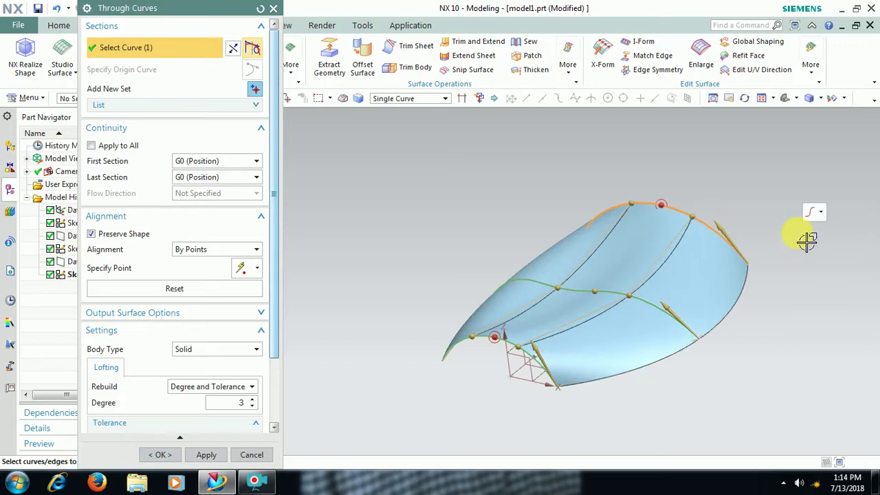
pyautogui.click(163, 455)
pyautogui.moveTo(619, 324); pyautogui.dragTo(626, 354, button='middle')
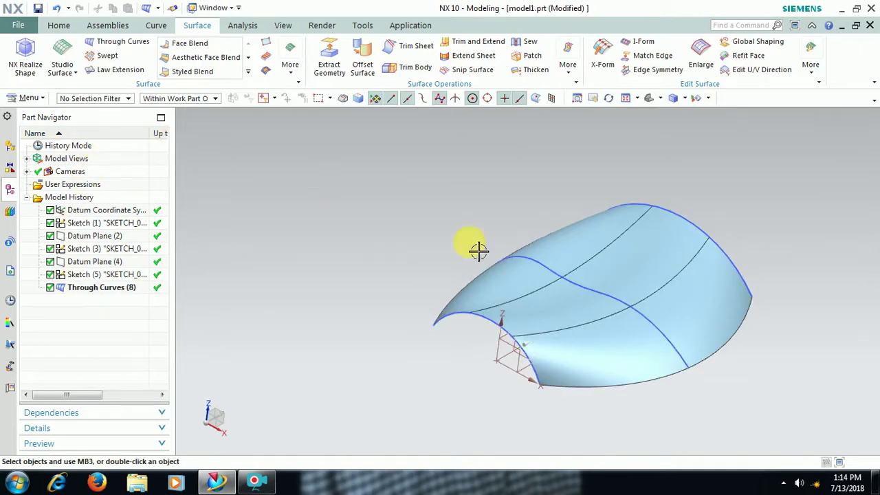
# - Reorient the loft and start Thicken from Menu > Insert > Offset/Scale
pyautogui.moveTo(601, 265)
pyautogui.mouseDown(button='middle')
pyautogui.moveTo(594, 244)
pyautogui.moveTo(595, 264)
pyautogui.moveTo(564, 238)
pyautogui.moveTo(595, 255)
pyautogui.mouseUp(button='middle')
pyautogui.moveTo(664, 326)
pyautogui.mouseDown(button='middle')
pyautogui.moveTo(634, 309)
pyautogui.moveTo(653, 325)
pyautogui.mouseUp(button='middle')
pyautogui.click(30, 98)
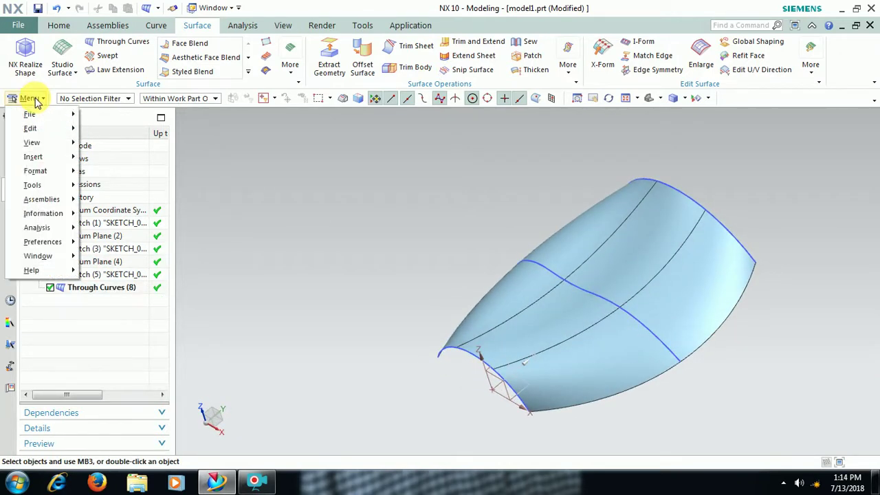
pyautogui.moveTo(59, 158)
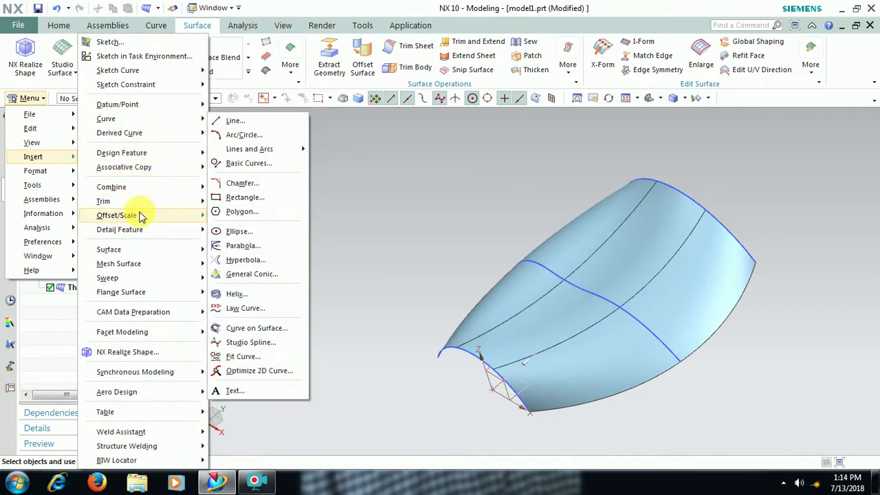
pyautogui.moveTo(141, 217)
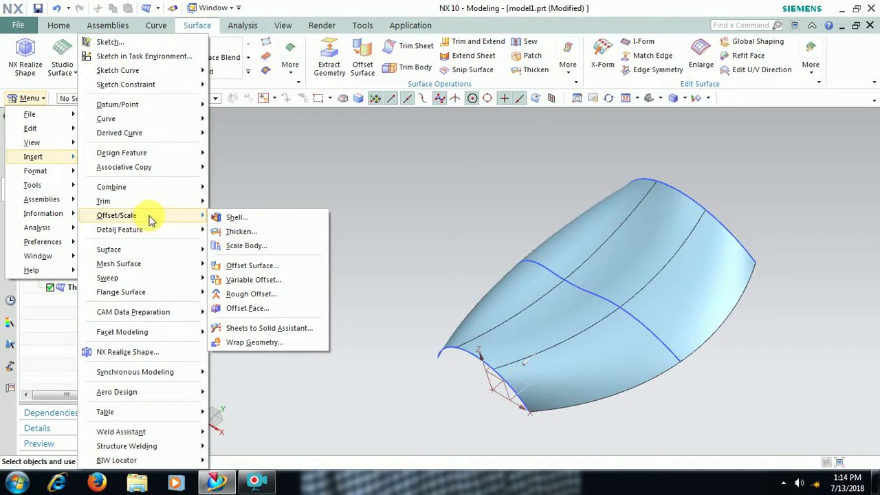
pyautogui.click(241, 231)
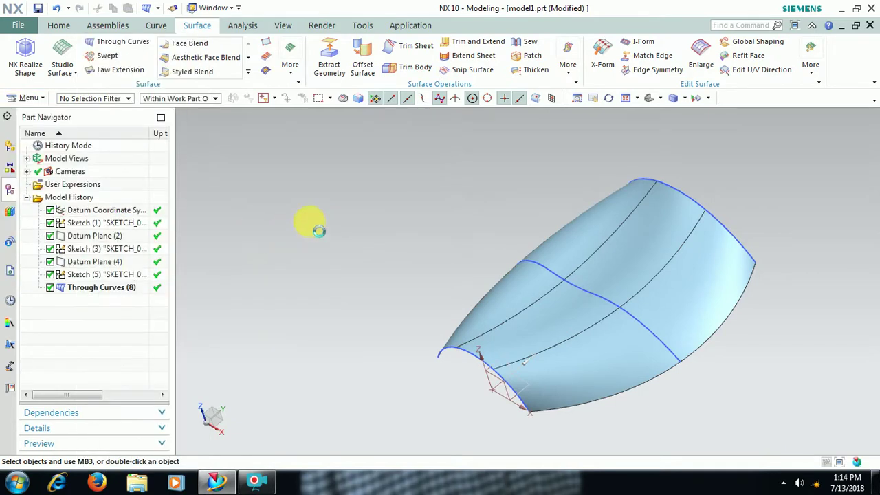
# - Thicken the lofted surface faces with a 2 mm Offset 1, then inspect the resulting shell
pyautogui.click(566, 353)
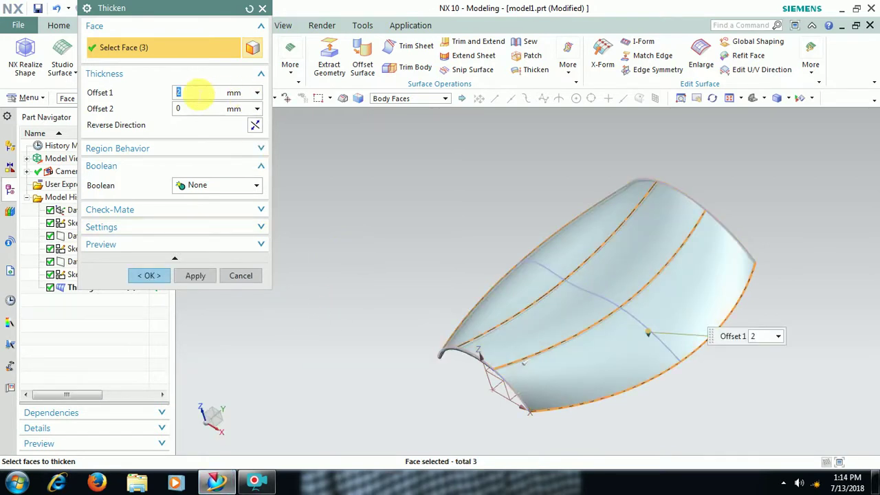
pyautogui.click(150, 275)
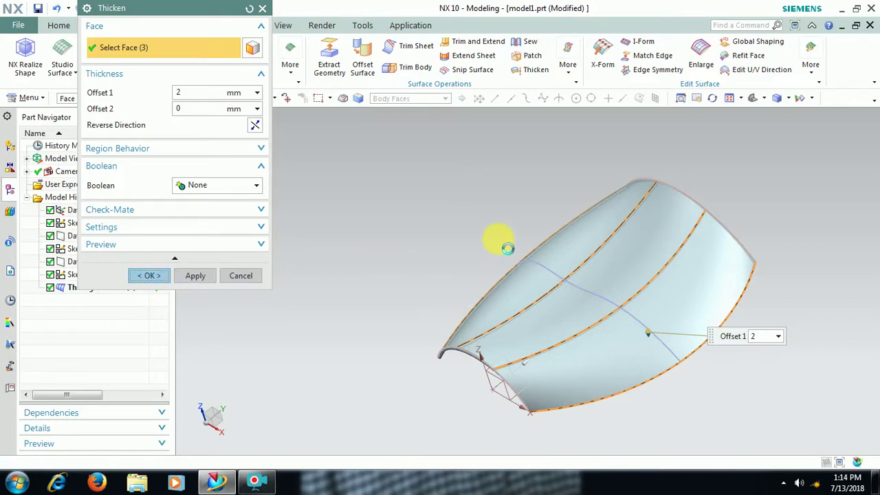
pyautogui.moveTo(515, 270); pyautogui.dragTo(538, 232, button='middle')
pyautogui.scroll(2, 540, 263)
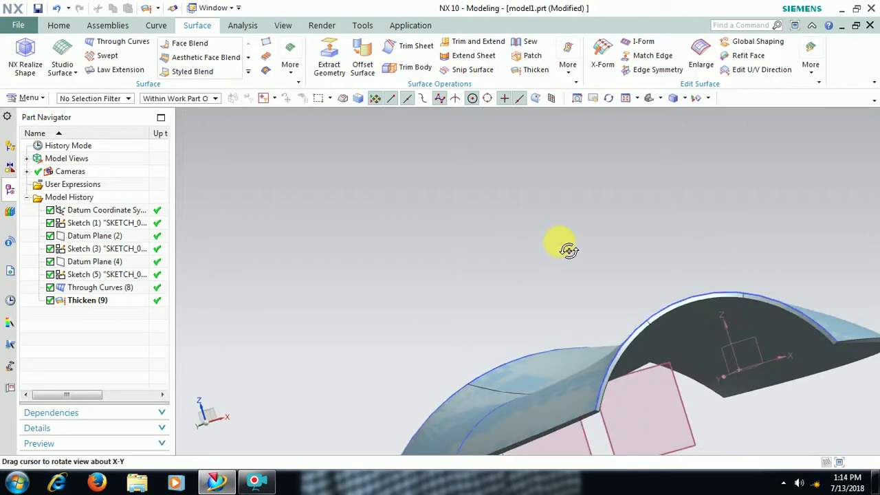